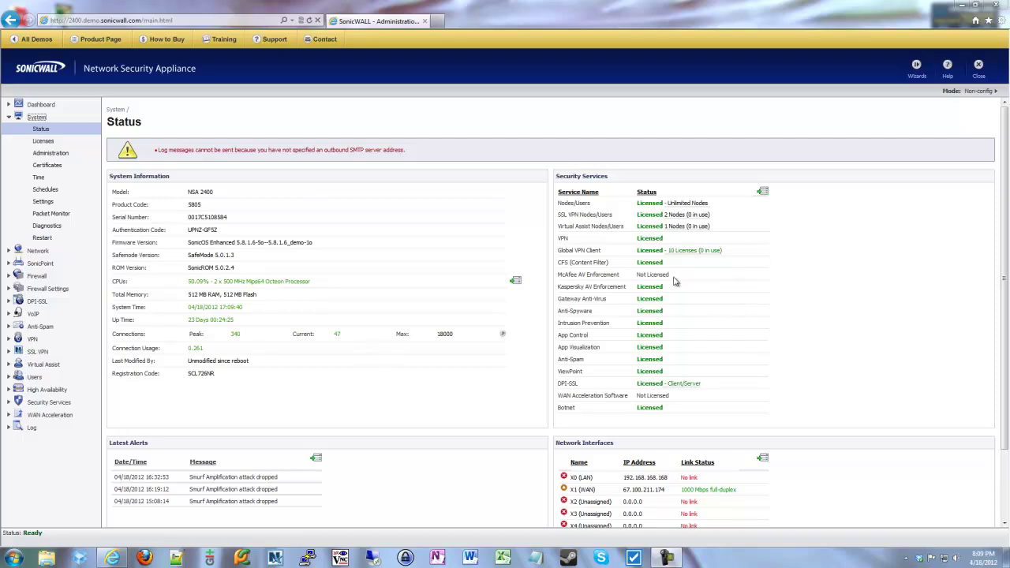
# - Navigate to the Network > Routing settings page
pyautogui.click(39, 251)
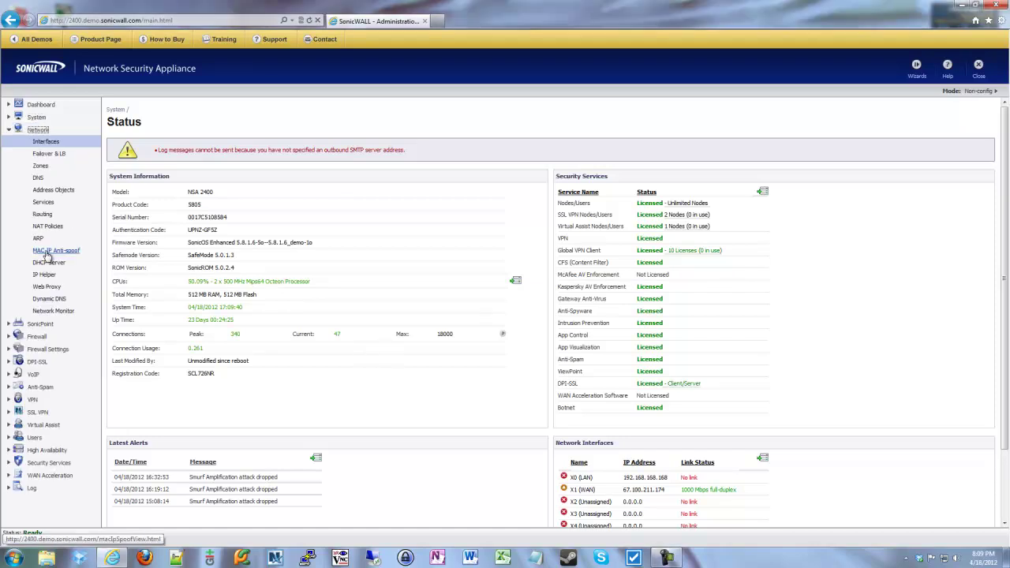
pyautogui.click(42, 214)
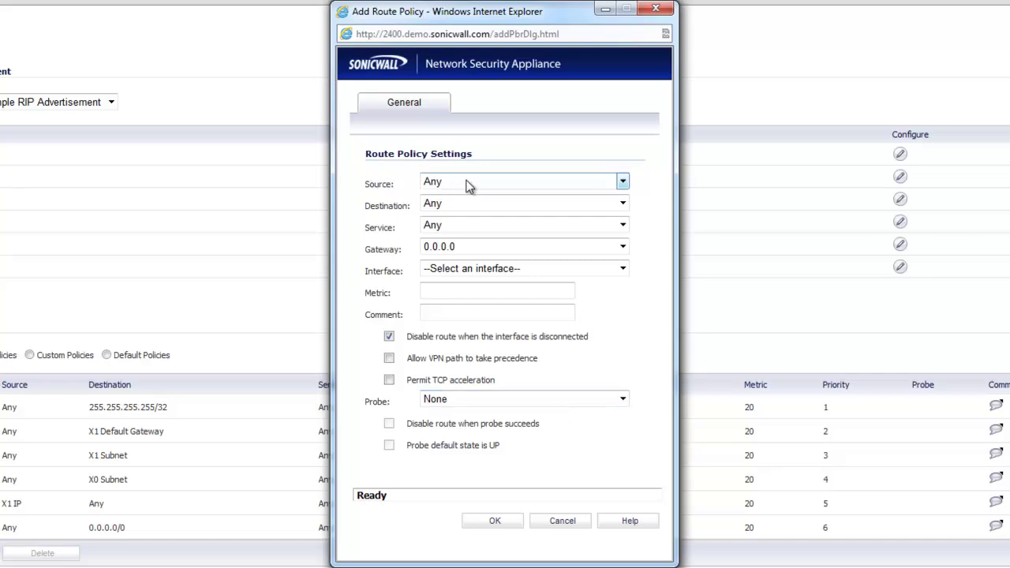
pyautogui.moveTo(361, 183); pyautogui.dragTo(380, 196)
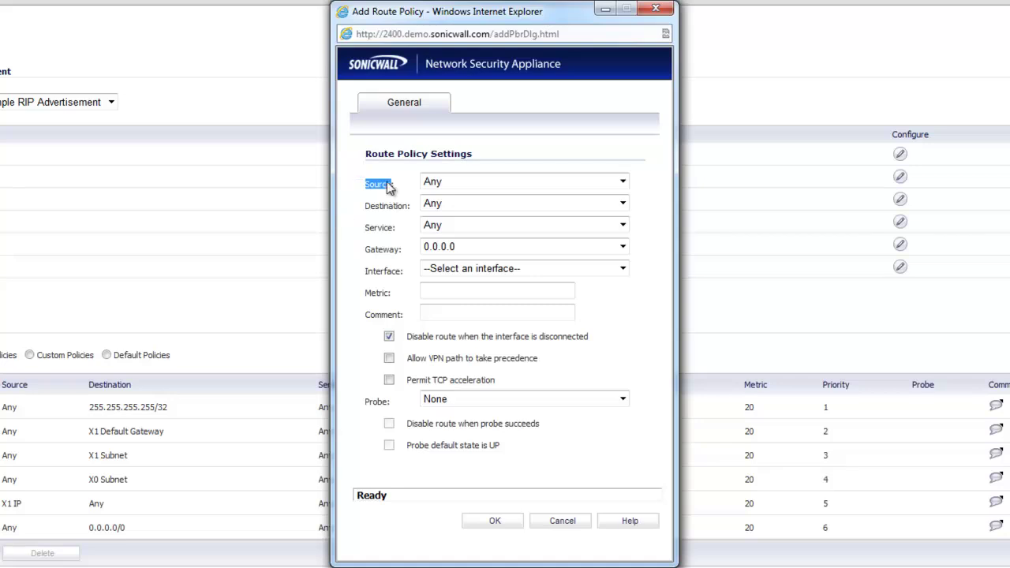
pyautogui.click(395, 186)
pyautogui.moveTo(401, 181); pyautogui.dragTo(517, 184)
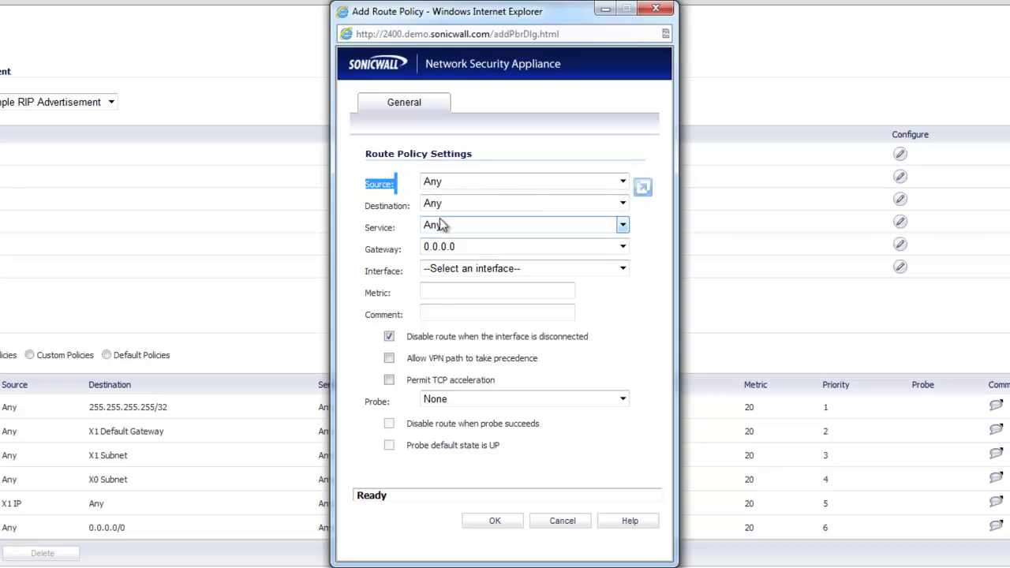
pyautogui.click(370, 183)
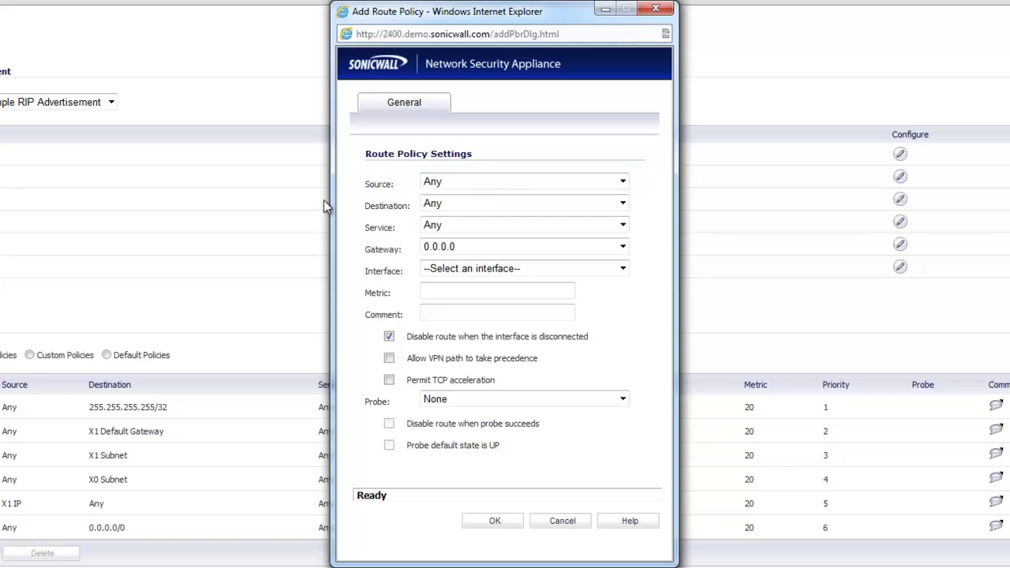
# - Point out the Destination field and choose X1 Subnet from its address object list
pyautogui.moveTo(369, 205); pyautogui.dragTo(402, 211)
pyautogui.moveTo(403, 211); pyautogui.dragTo(404, 210)
pyautogui.click(436, 210)
pyautogui.moveTo(627, 287); pyautogui.dragTo(627, 445)
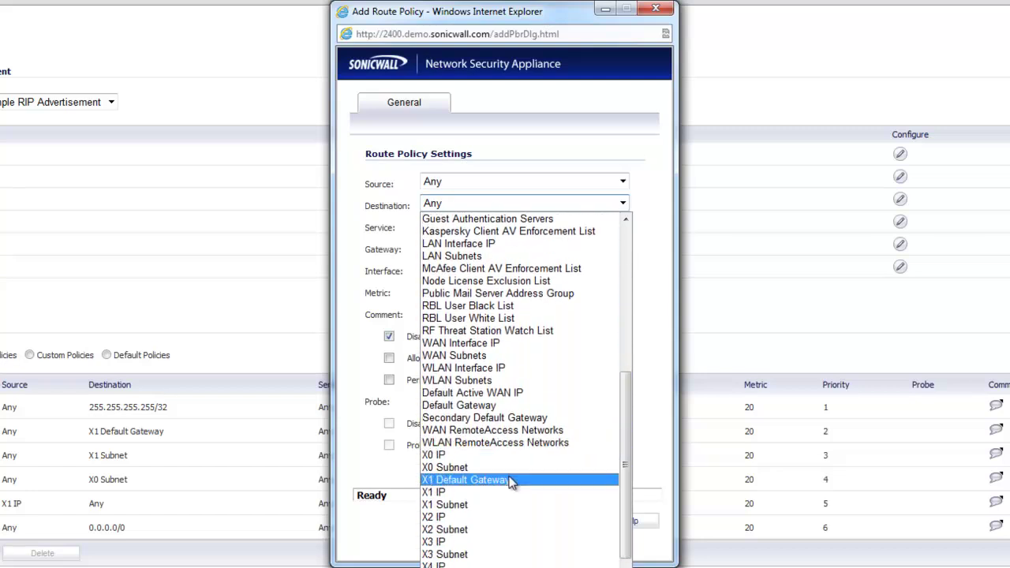
pyautogui.click(442, 504)
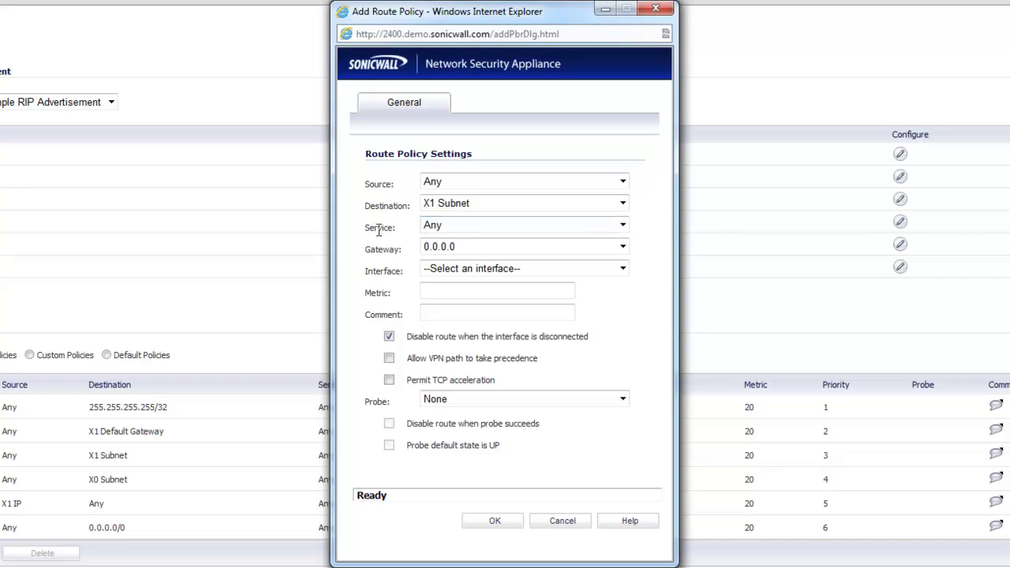
pyautogui.click(480, 224)
pyautogui.moveTo(624, 286); pyautogui.dragTo(628, 248)
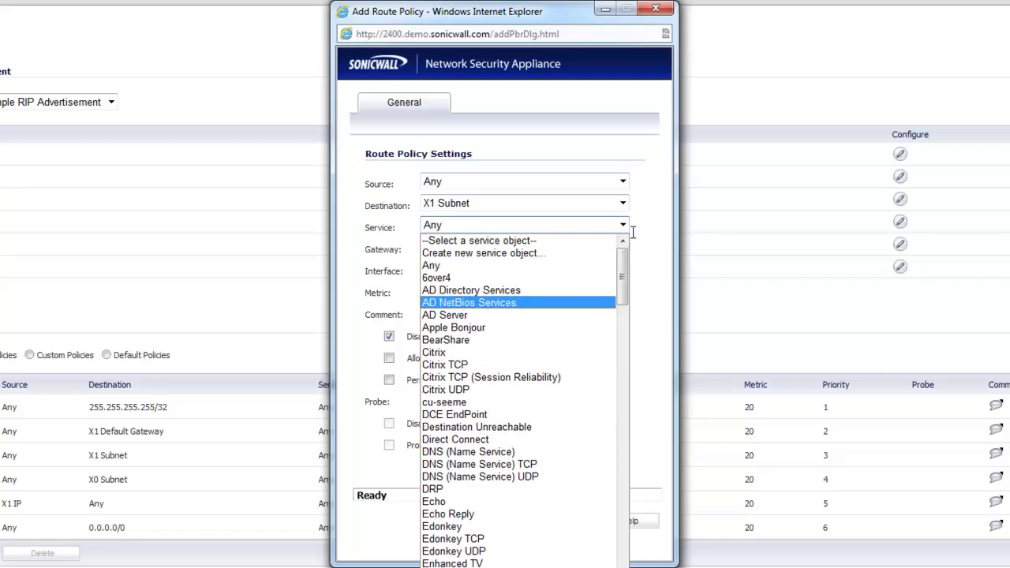
pyautogui.click(633, 224)
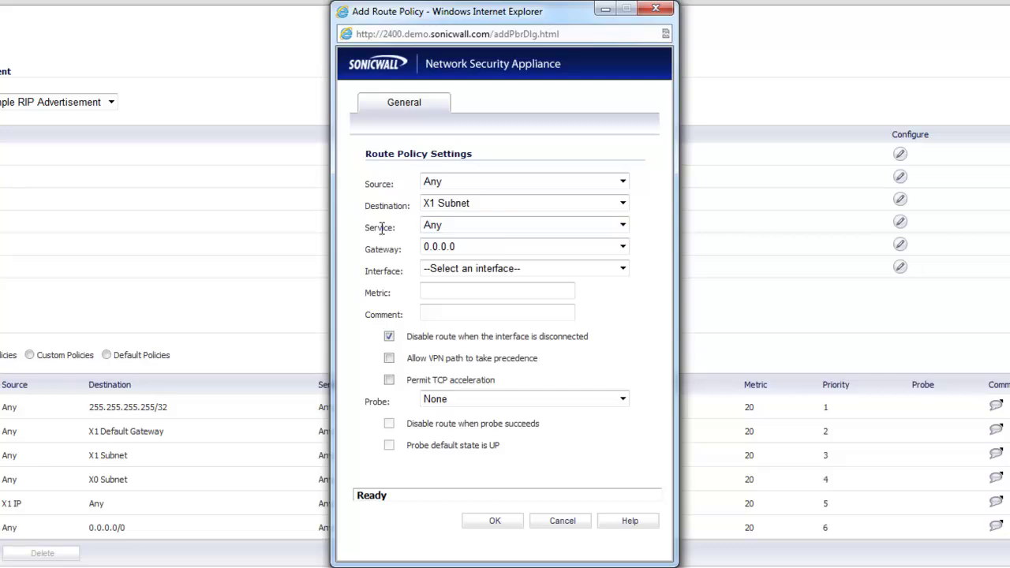
pyautogui.click(447, 225)
pyautogui.scroll(-18, 473, 402)
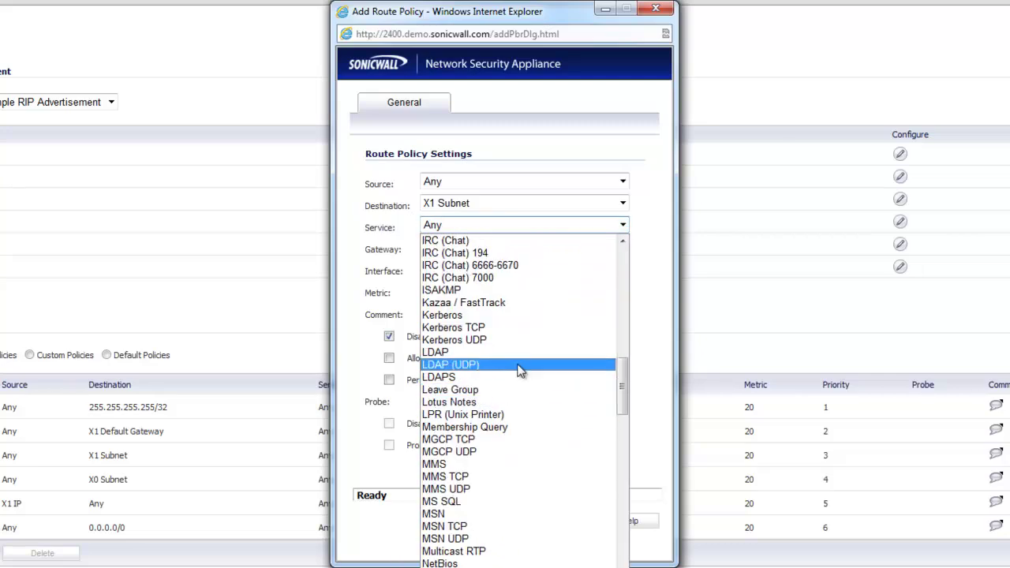
pyautogui.scroll(18, 458, 341)
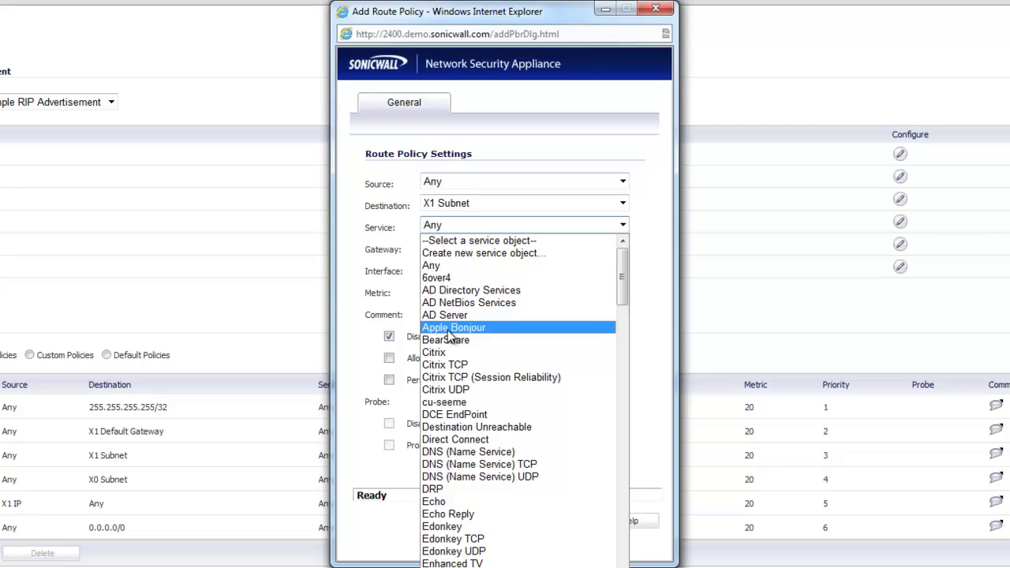
pyautogui.click(367, 270)
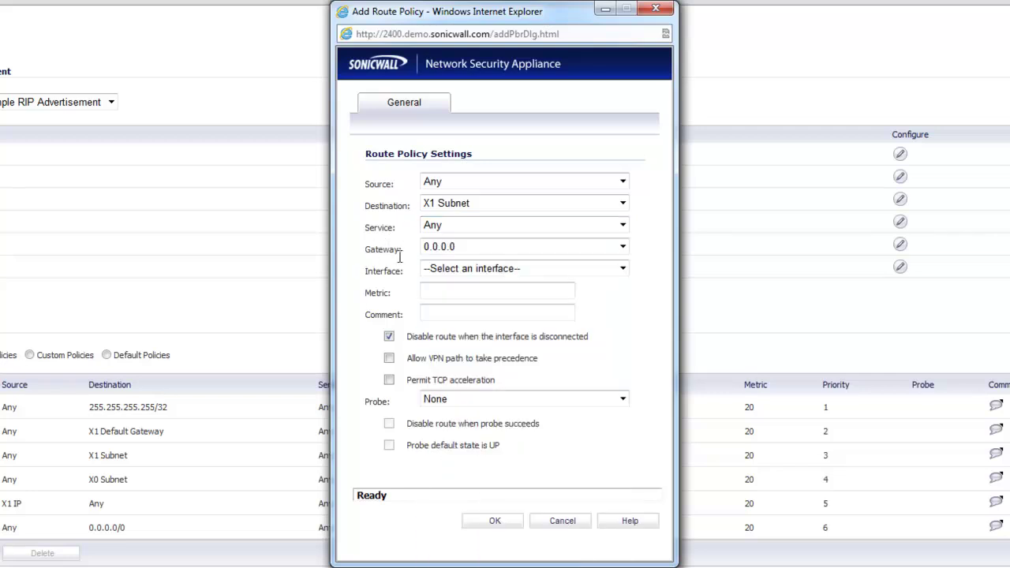
# - Browse the gateway address objects and pick X2 IP as the gateway
pyautogui.click(478, 249)
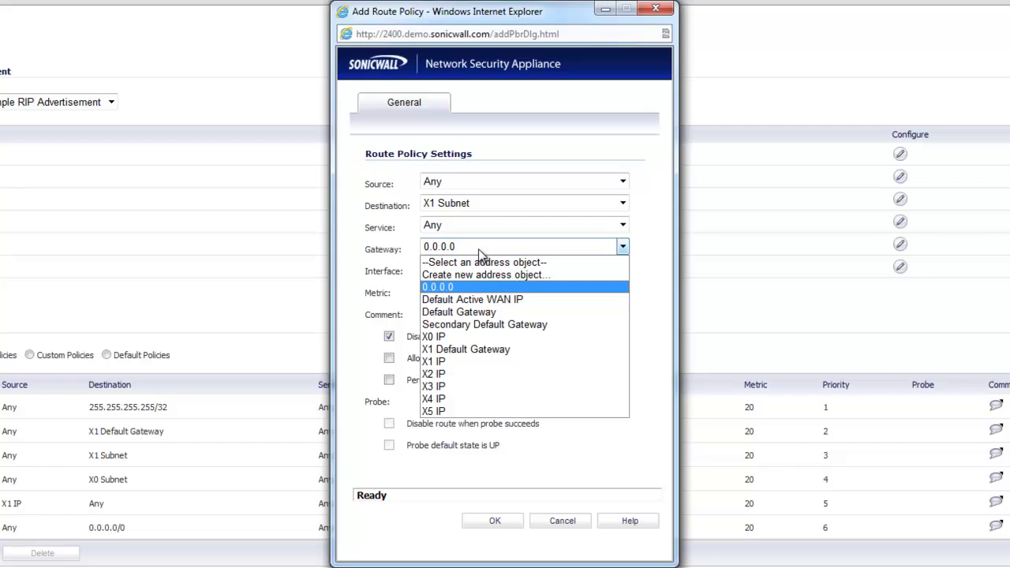
pyautogui.click(392, 203)
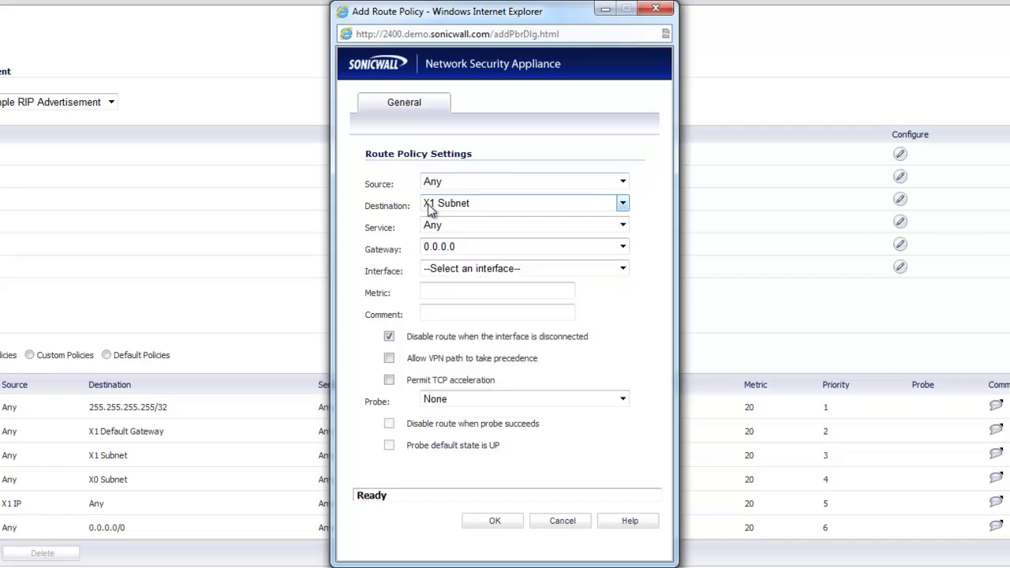
pyautogui.click(452, 257)
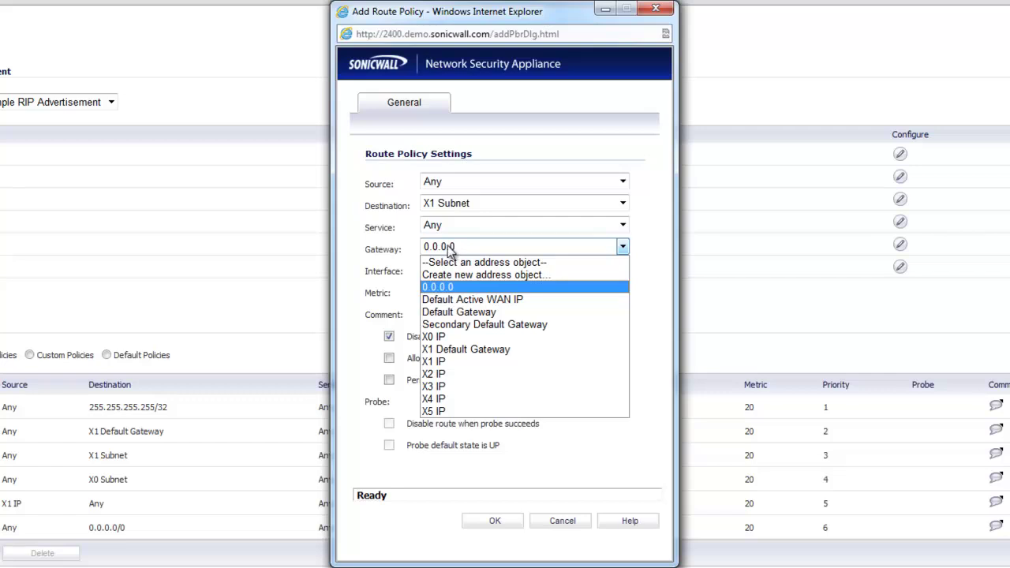
pyautogui.click(466, 374)
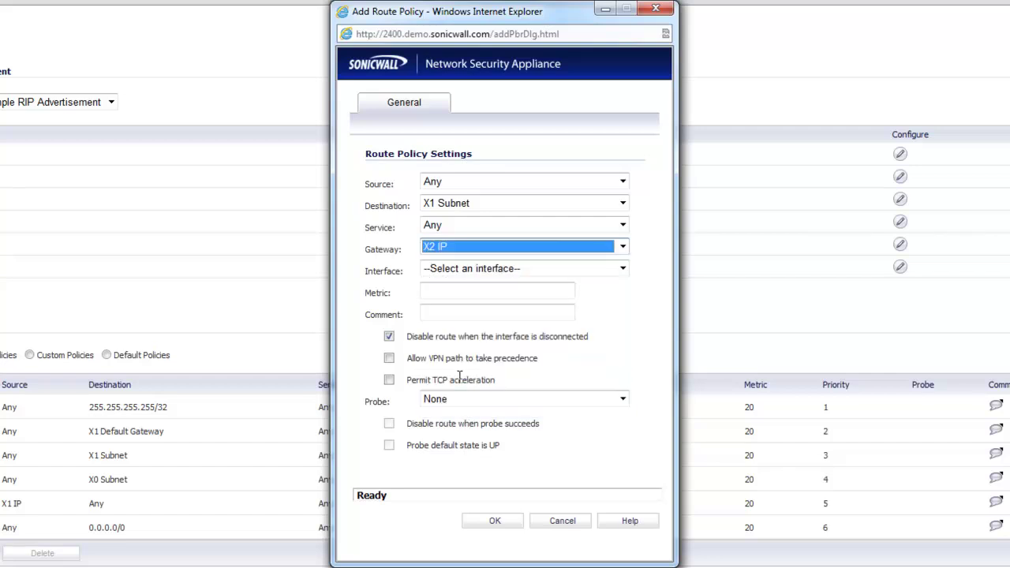
pyautogui.click(387, 282)
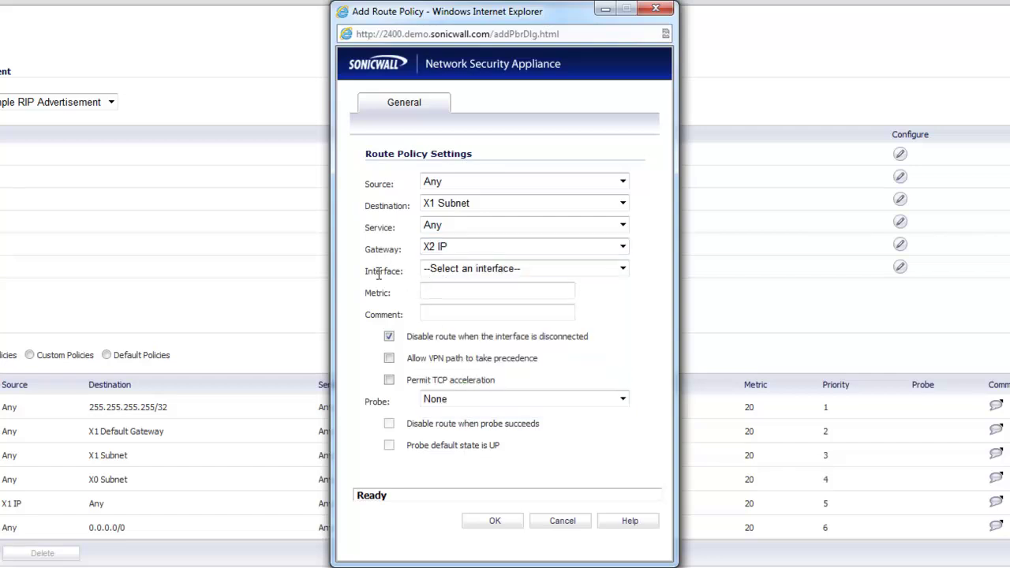
# - Correct the gateway from X2 IP to X0 IP
pyautogui.click(438, 247)
pyautogui.click(453, 336)
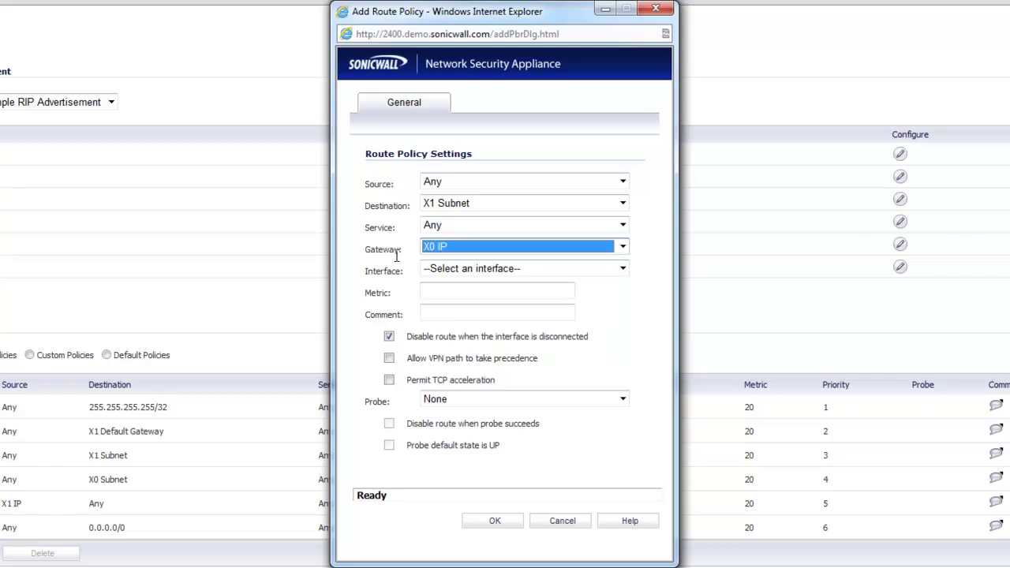
pyautogui.click(396, 259)
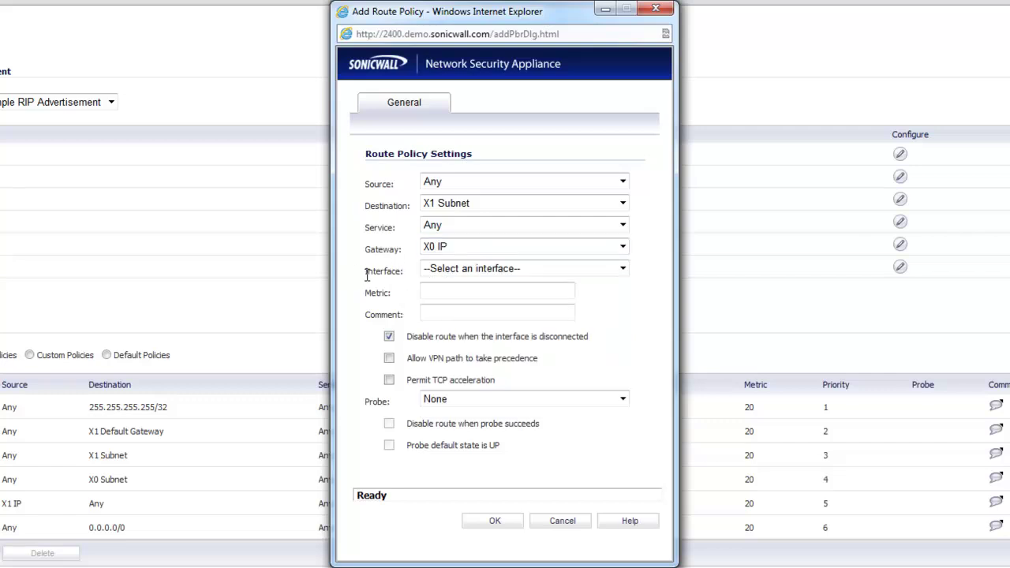
pyautogui.click(451, 269)
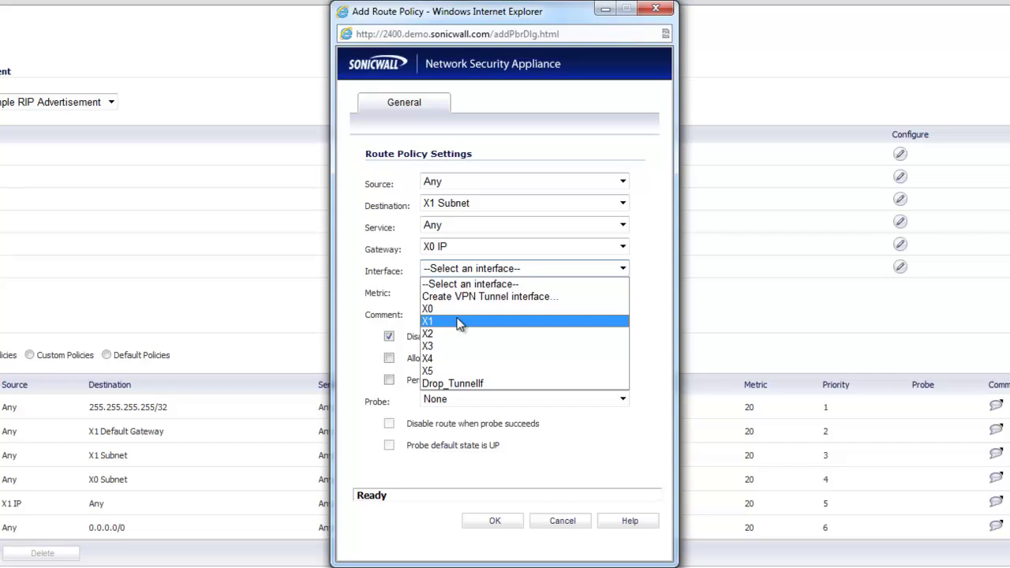
# - Select interface X0, enter metric 1 and the comment 'MPLS Connection'
pyautogui.click(460, 311)
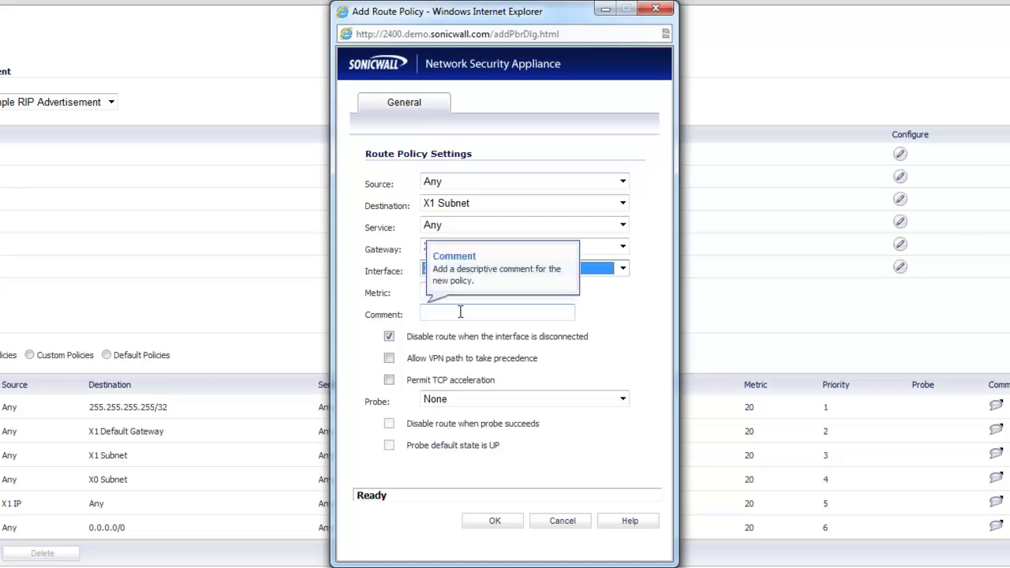
pyautogui.click(442, 290)
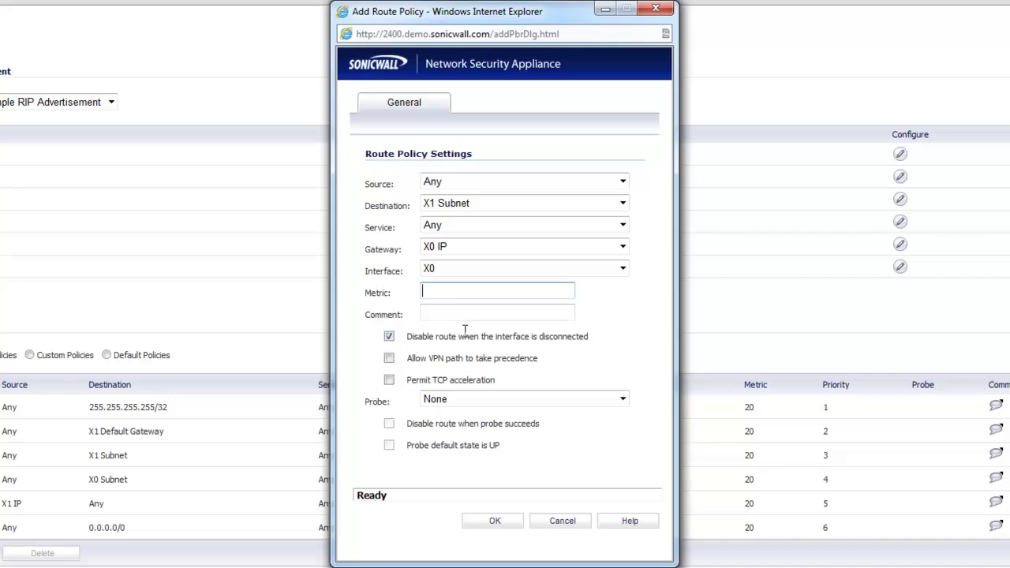
pyautogui.write('1')
pyautogui.click(474, 310)
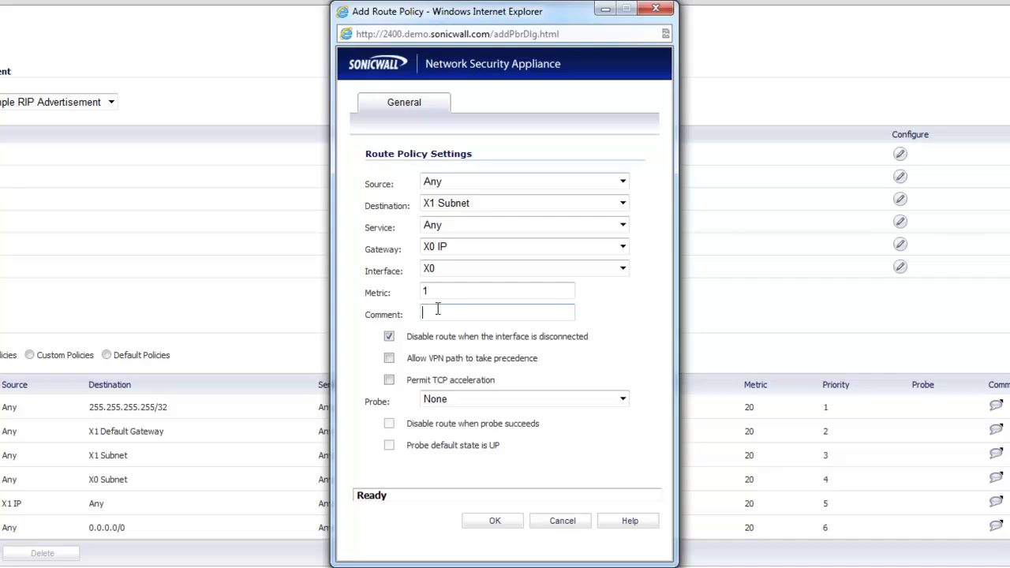
pyautogui.write('MPLS')
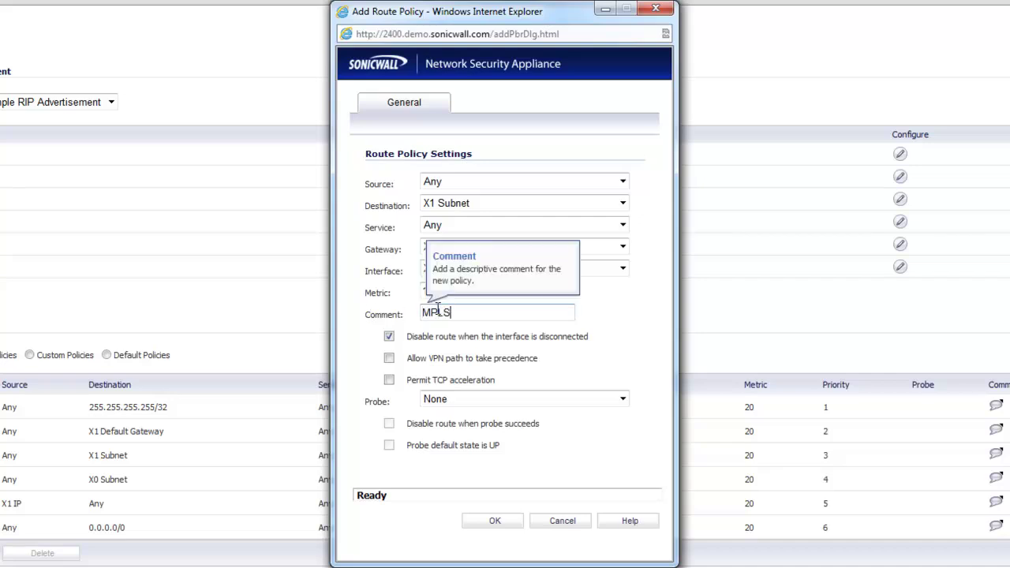
pyautogui.write(' Connection')
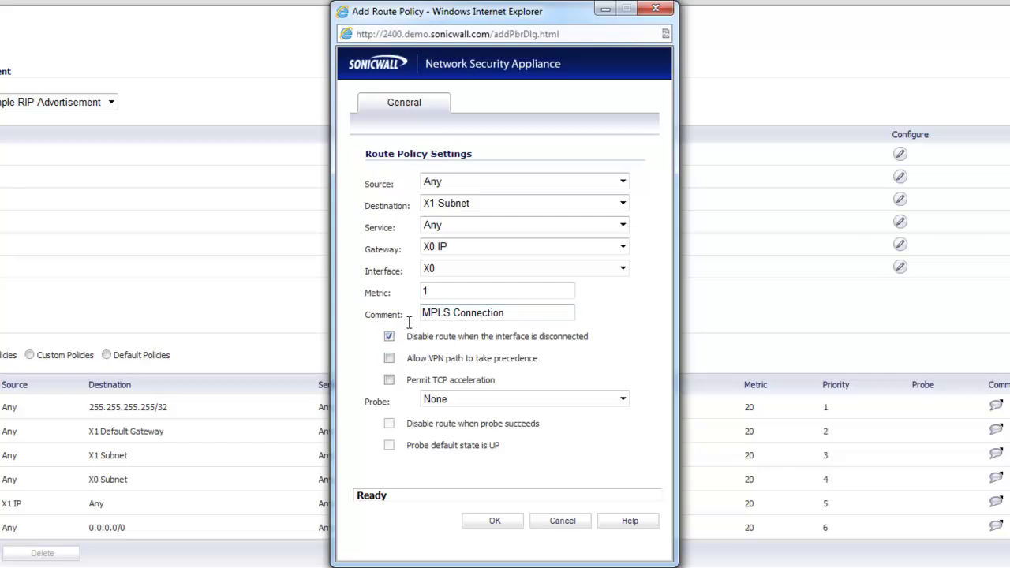
pyautogui.click(452, 400)
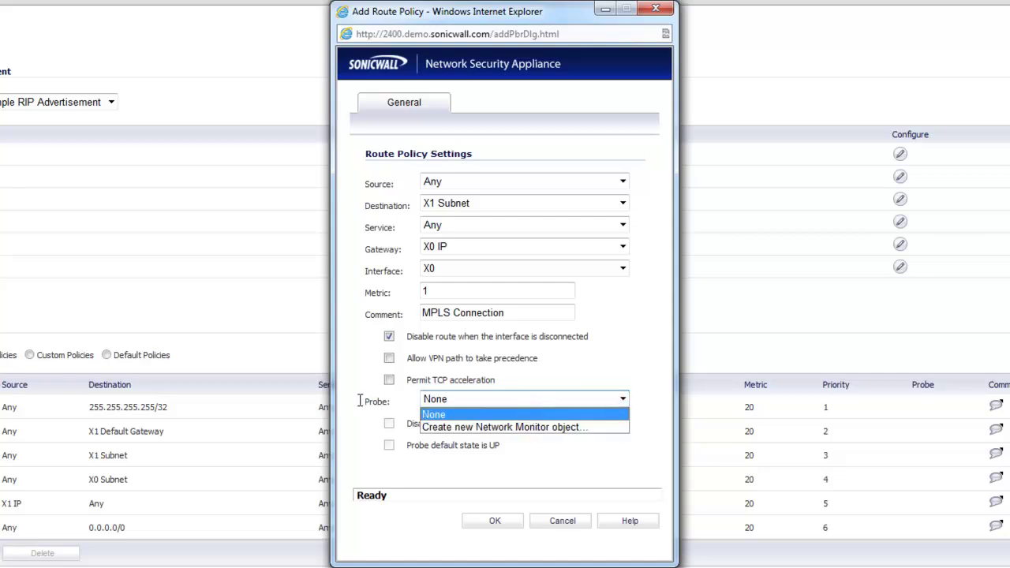
pyautogui.moveTo(361, 400)
pyautogui.mouseDown()
pyautogui.moveTo(388, 402)
pyautogui.moveTo(376, 399)
pyautogui.mouseUp()
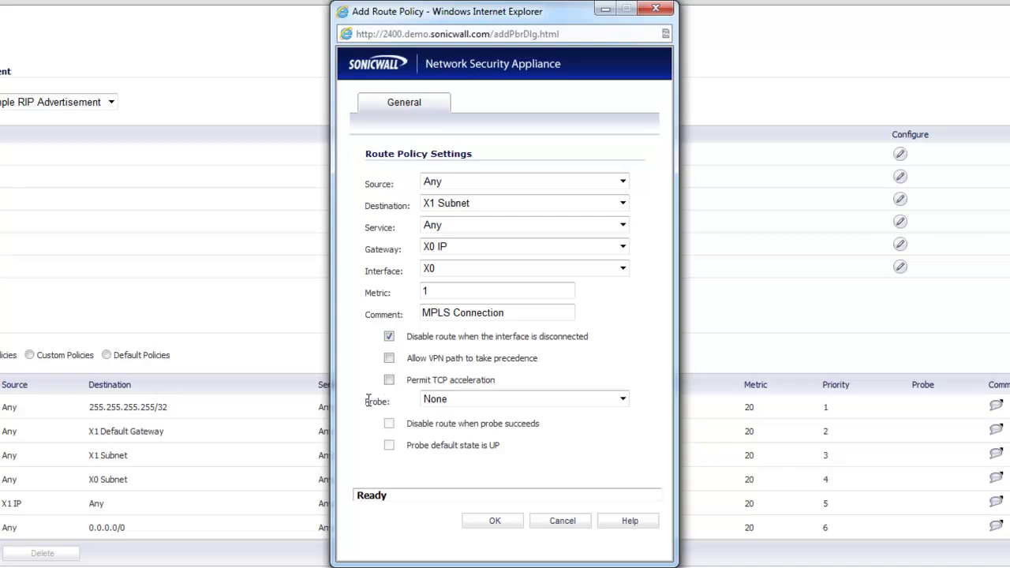
pyautogui.tripleClick(386, 401)
pyautogui.click(387, 401)
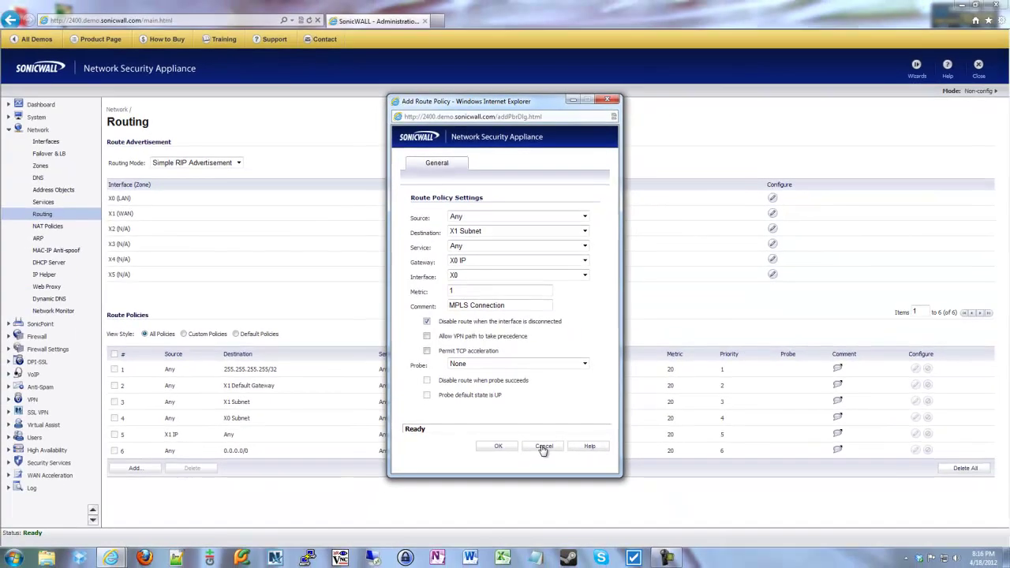
# - Confirm the route policy with OK so it joins the route policy list
pyautogui.click(499, 450)
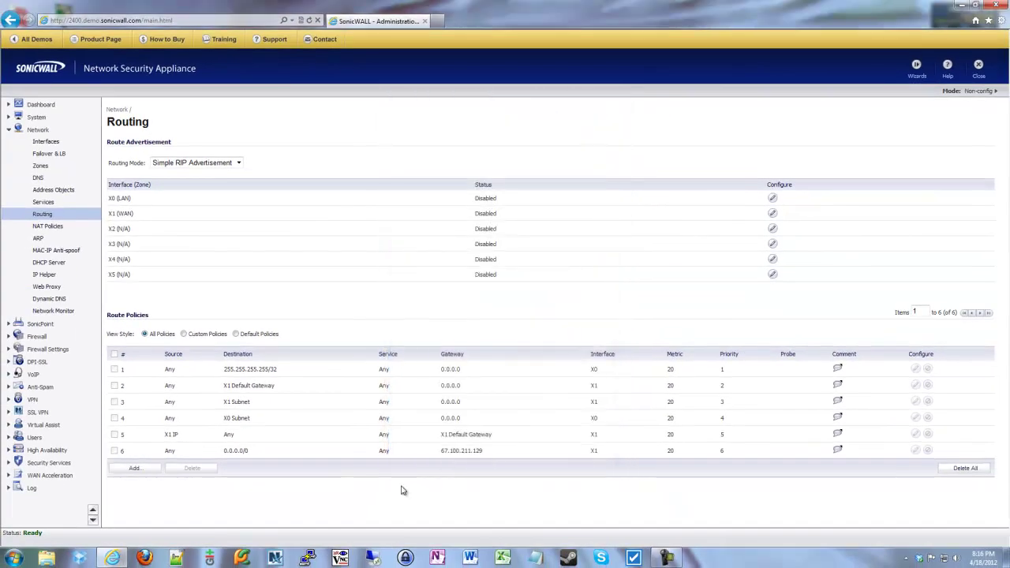